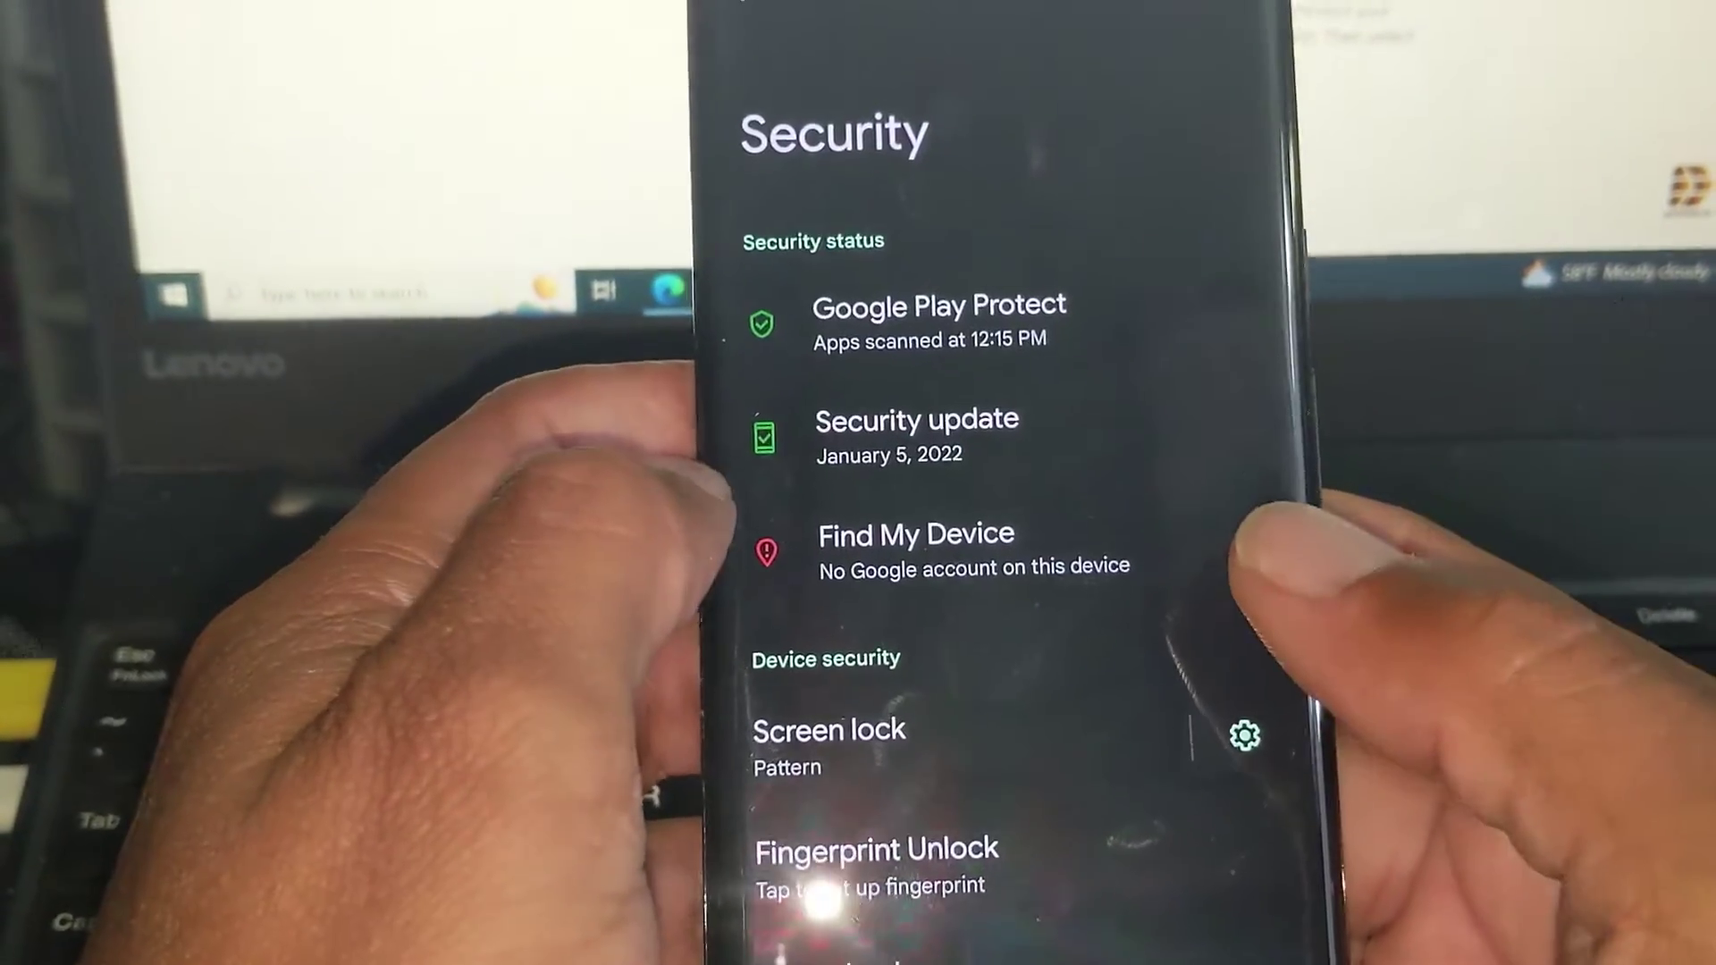
scroll(1005, 603, down, 3)
Start Fingerprint Unlock setup, enter the screen-lock pattern, accept the intro, and begin capturing
click(885, 672)
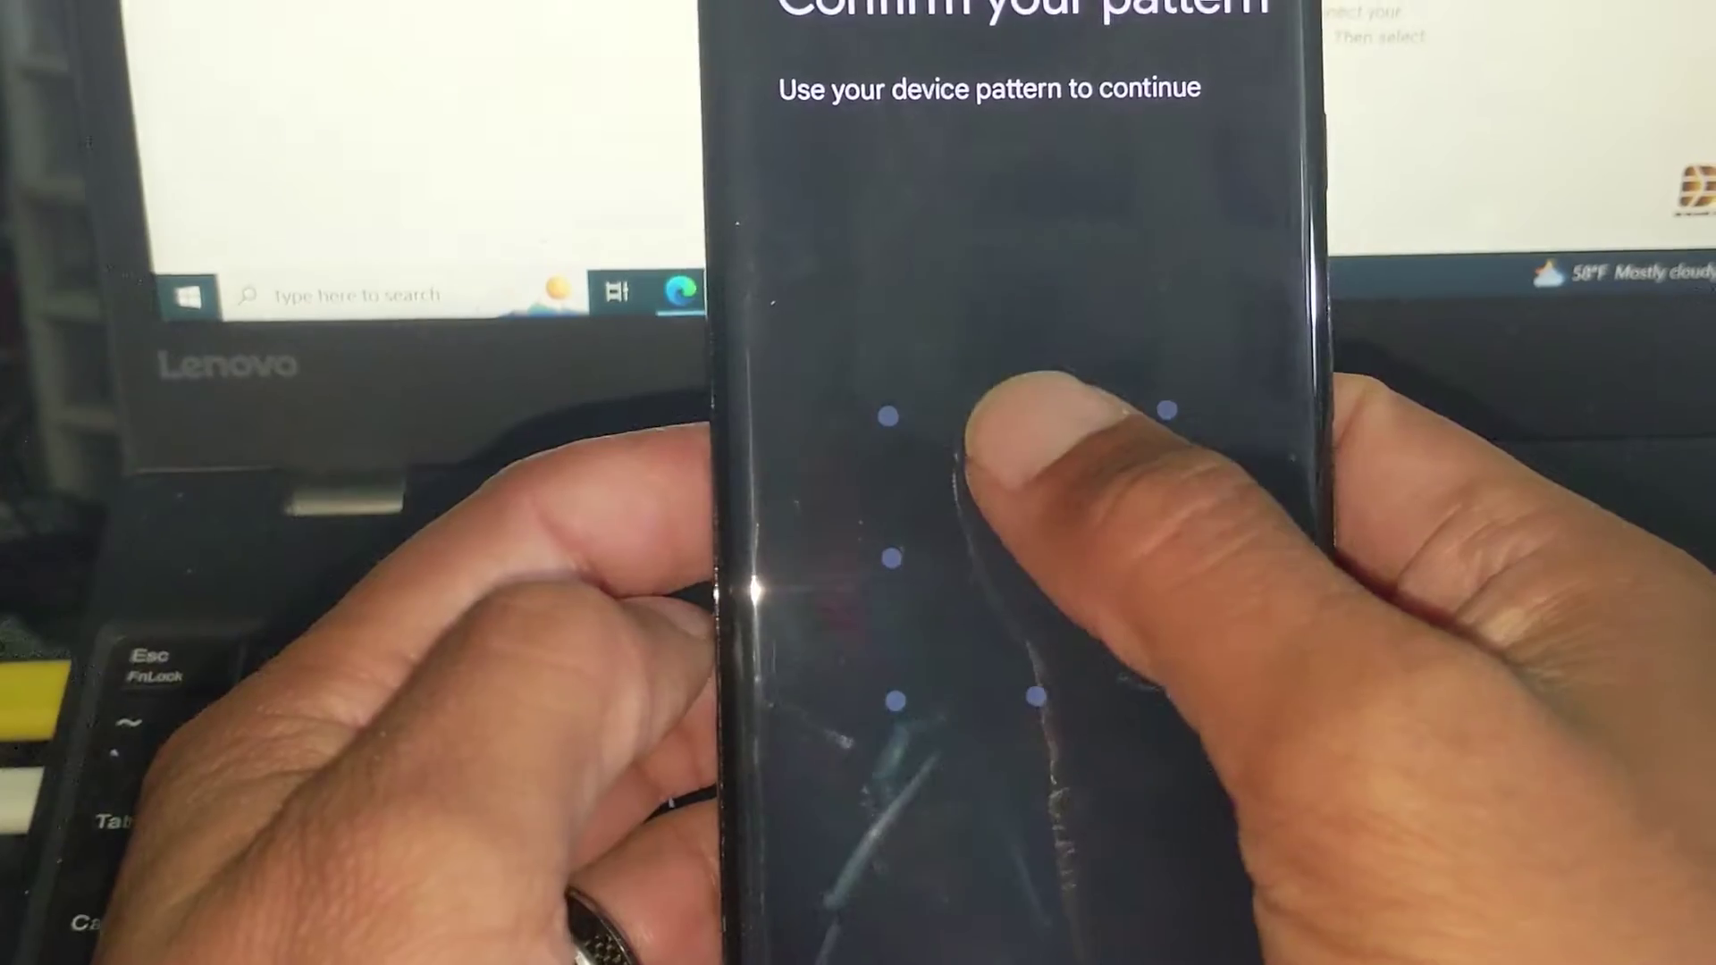
drag(1019, 442, 939, 625)
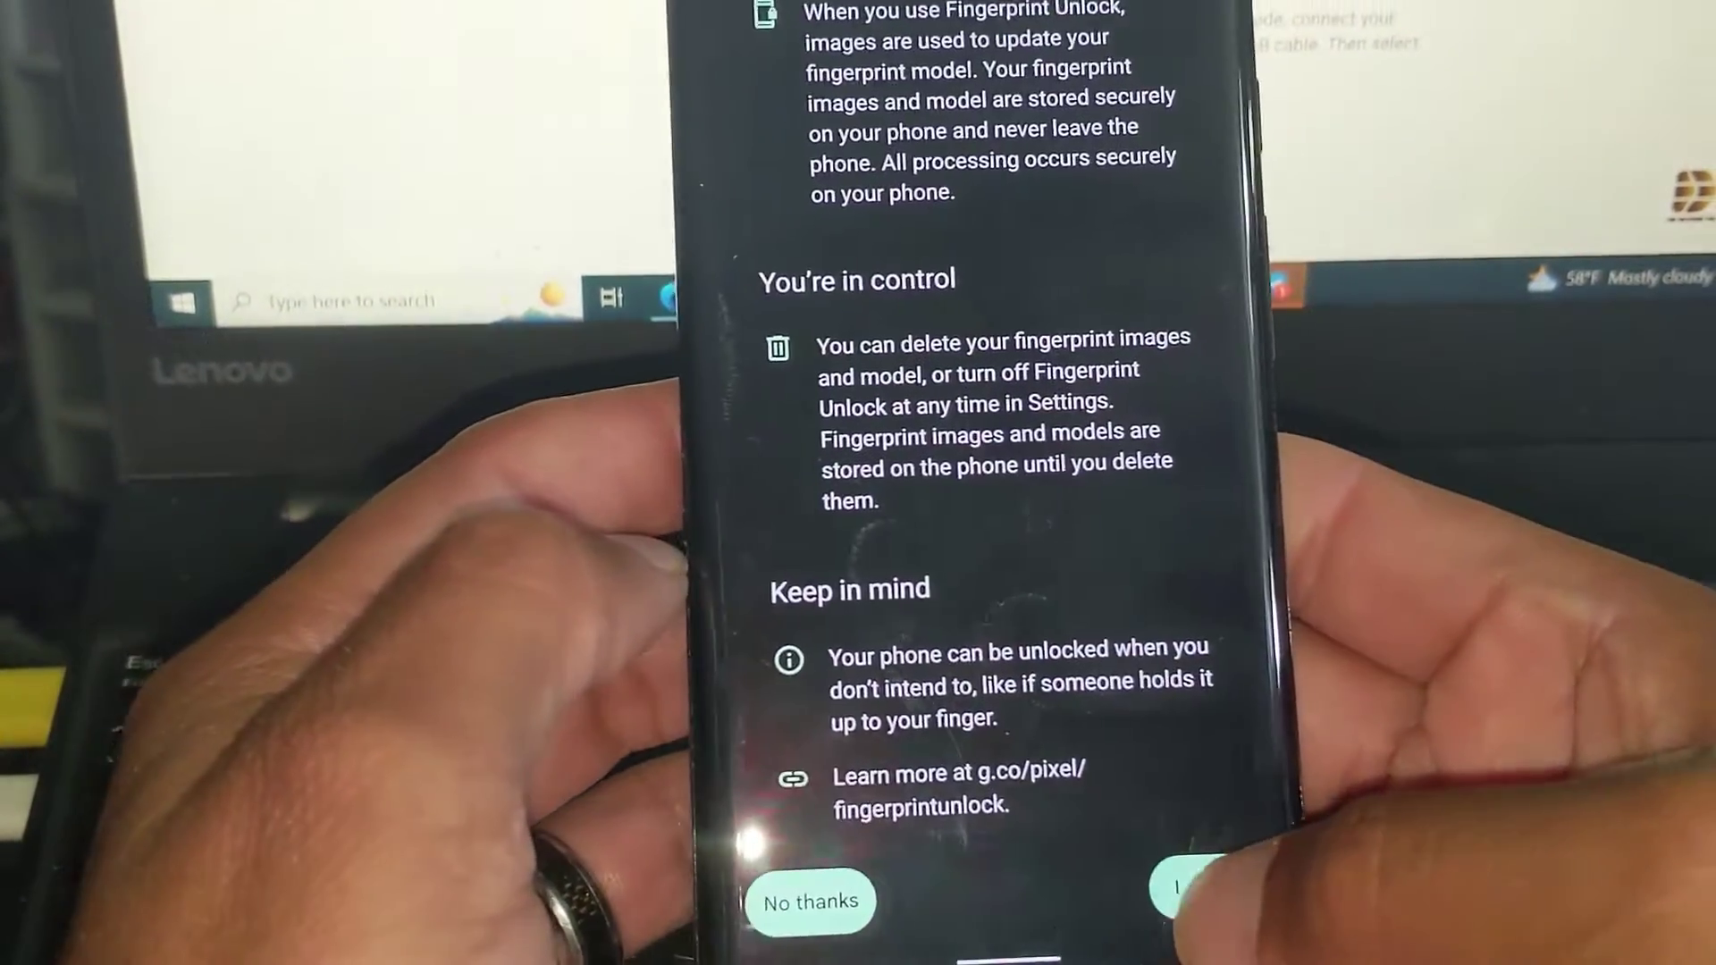
click(1180, 907)
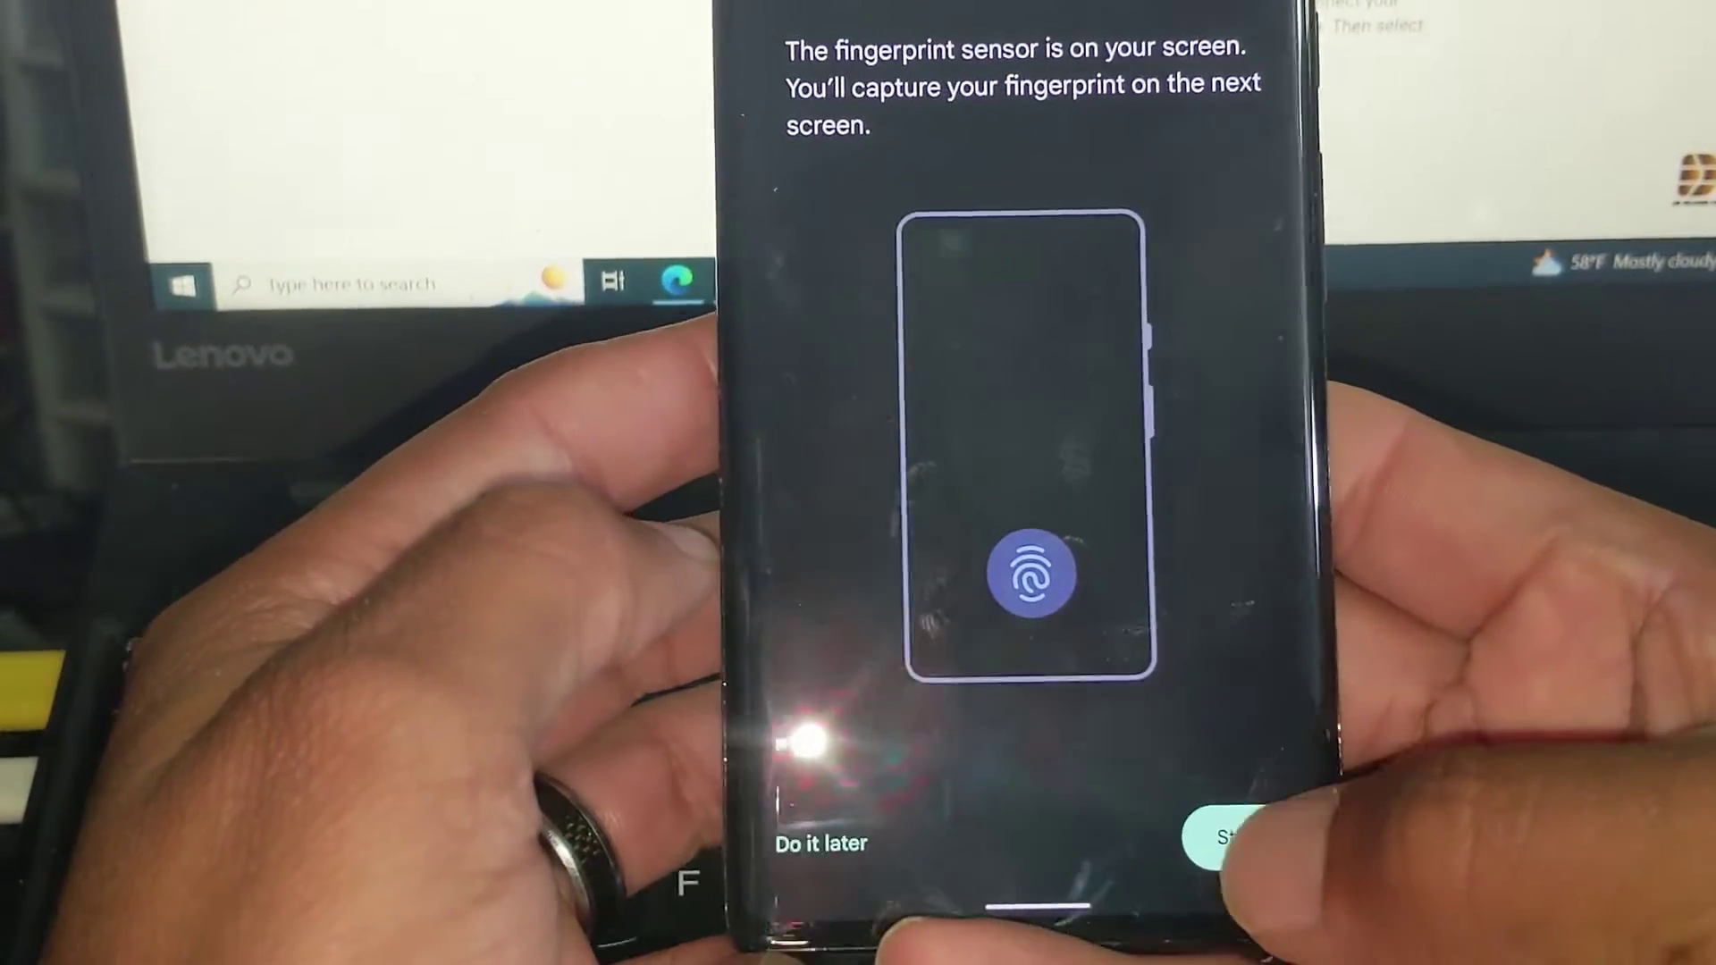
click(1235, 839)
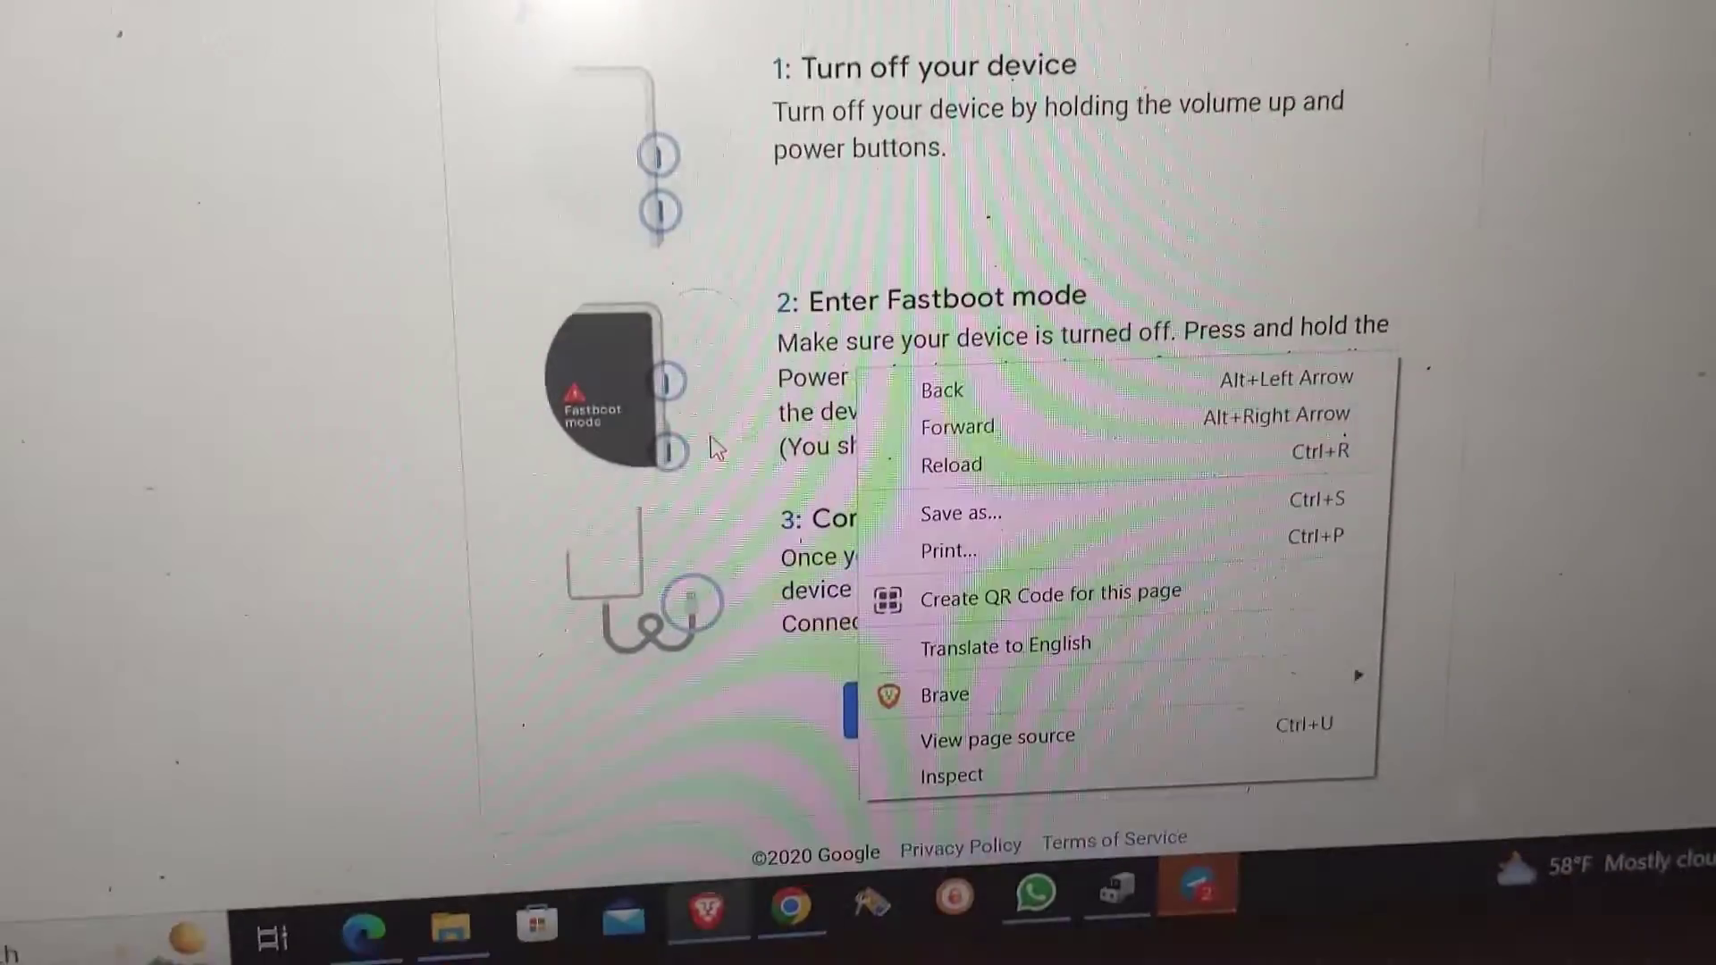
Dismiss the page options menu and pick Pixel 6 Pro from the Connect device chooser
click(187, 443)
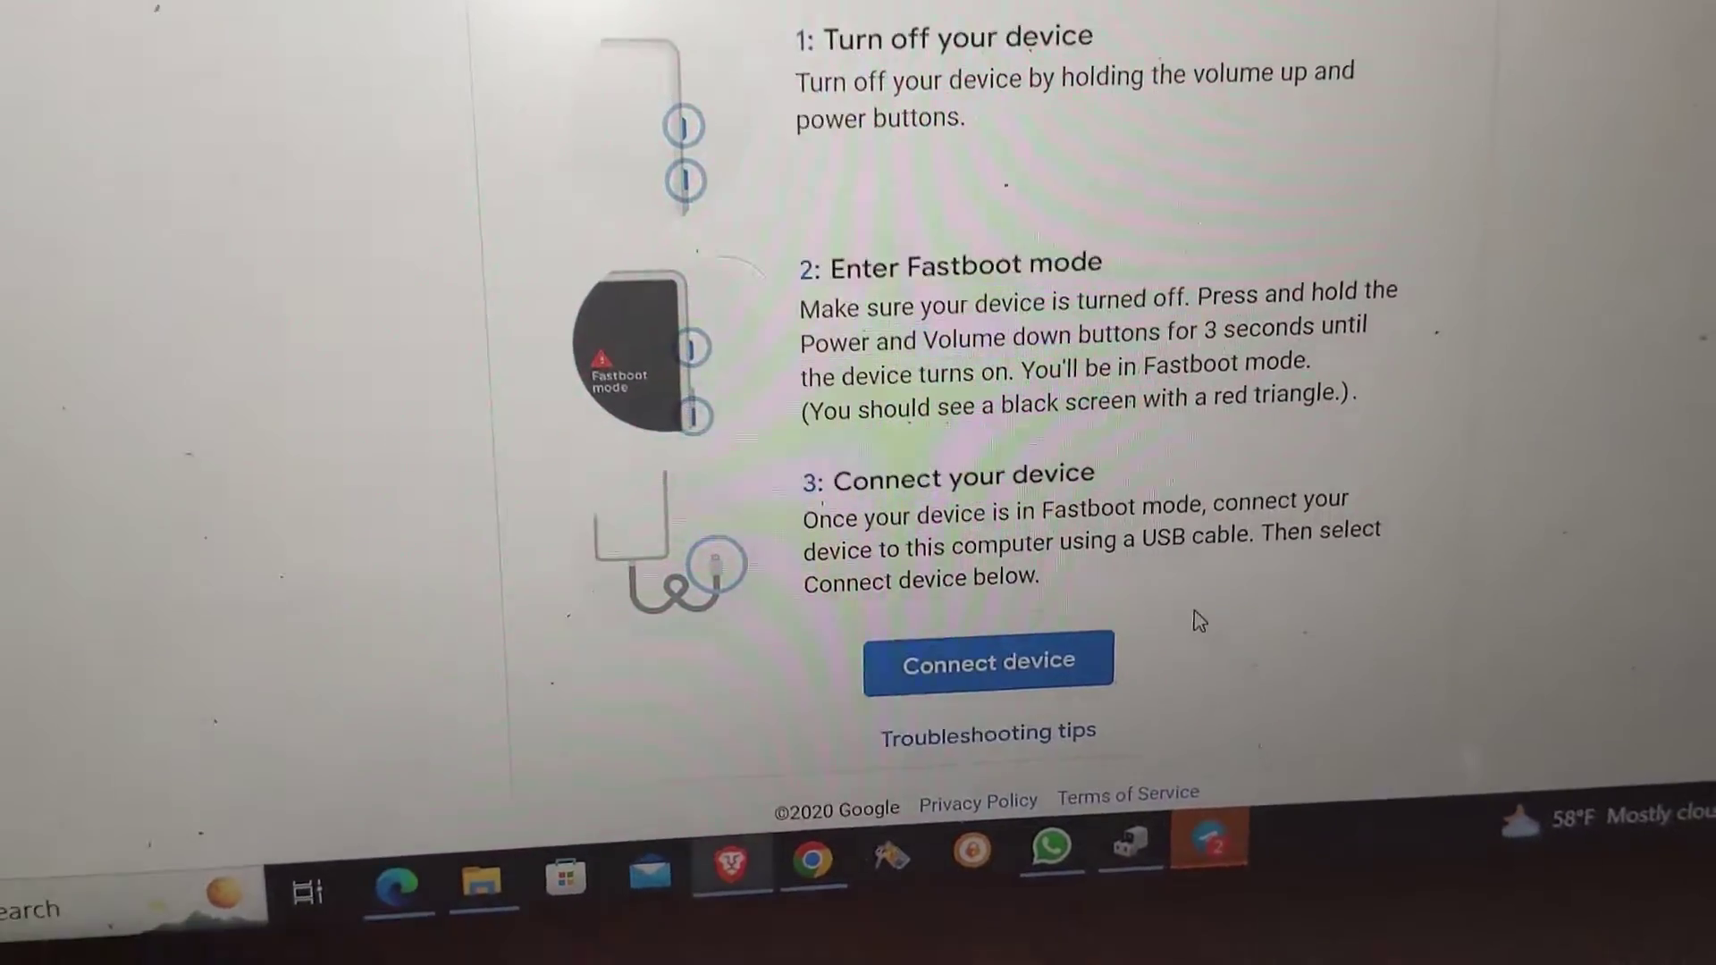
click(875, 544)
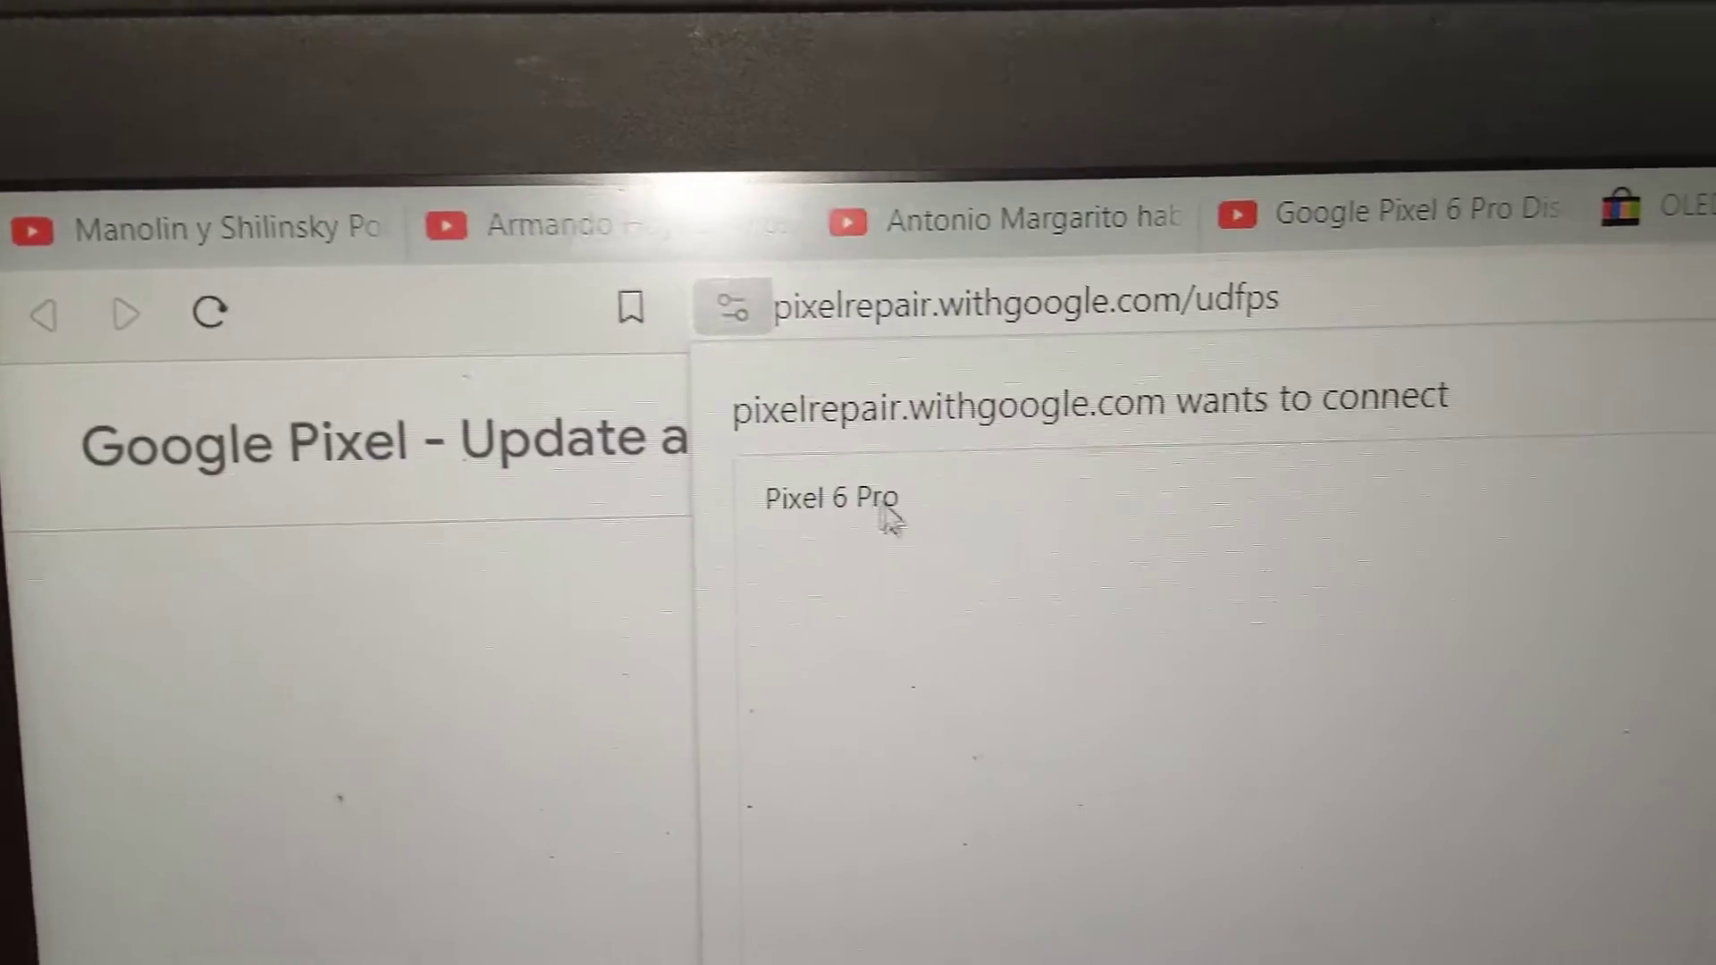
click(806, 339)
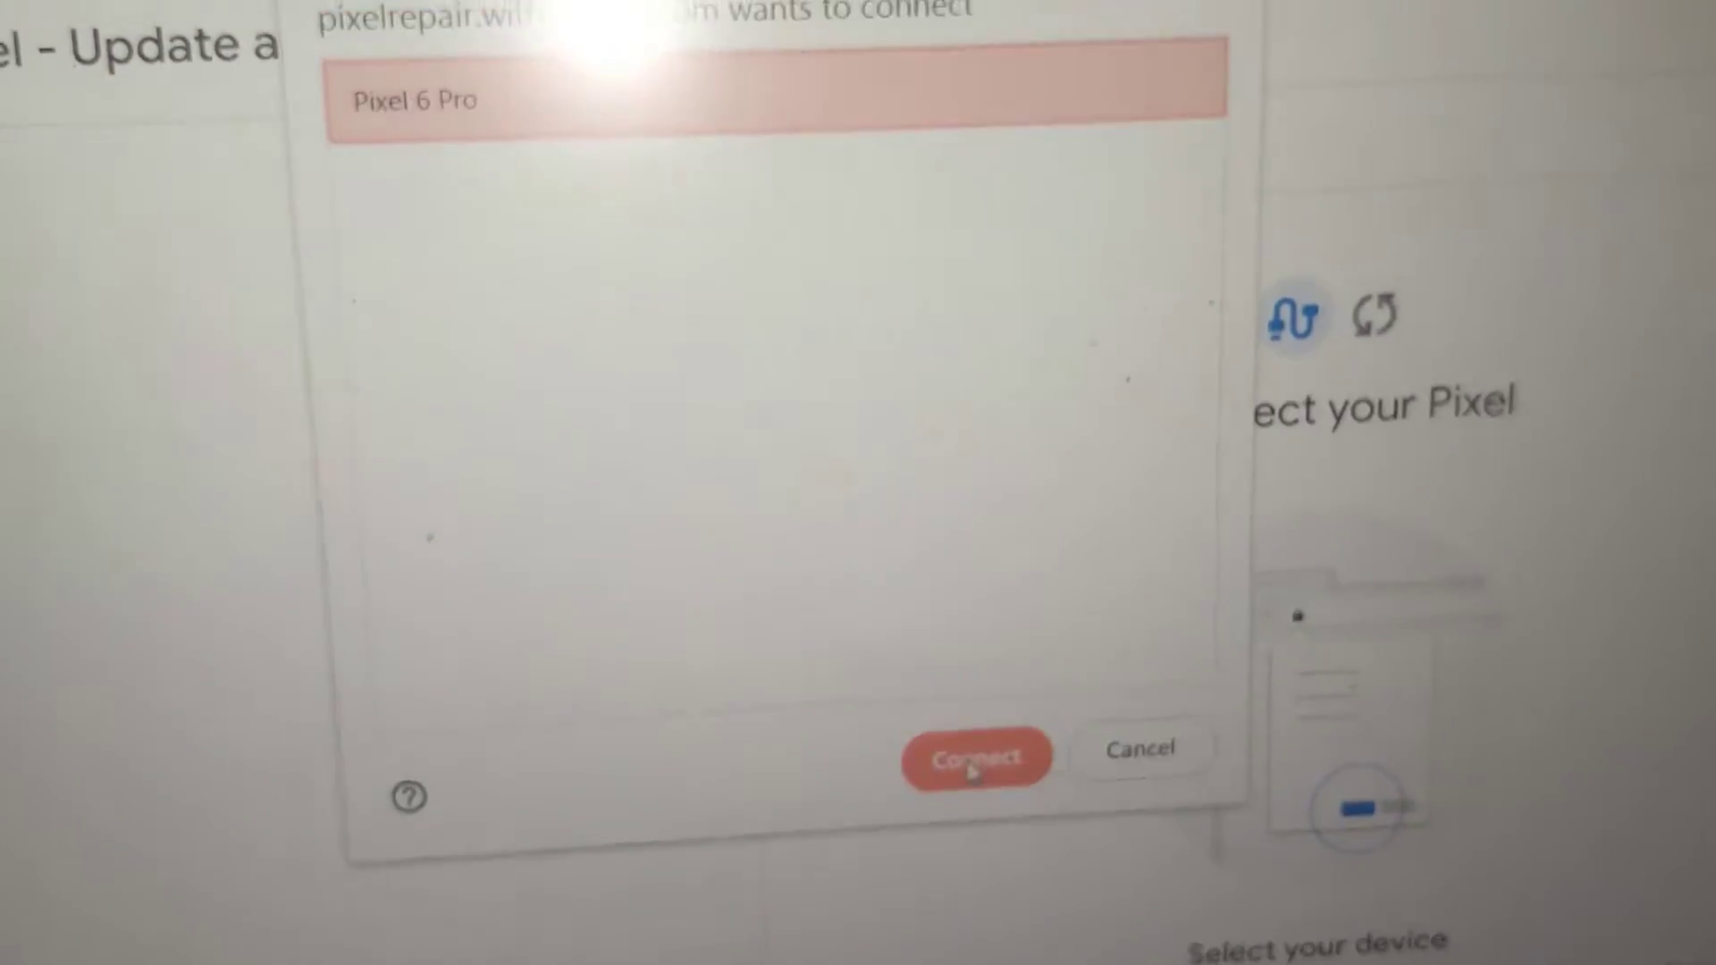
Confirm the USB connection to the Pixel 6 Pro and let it reboot home
click(973, 760)
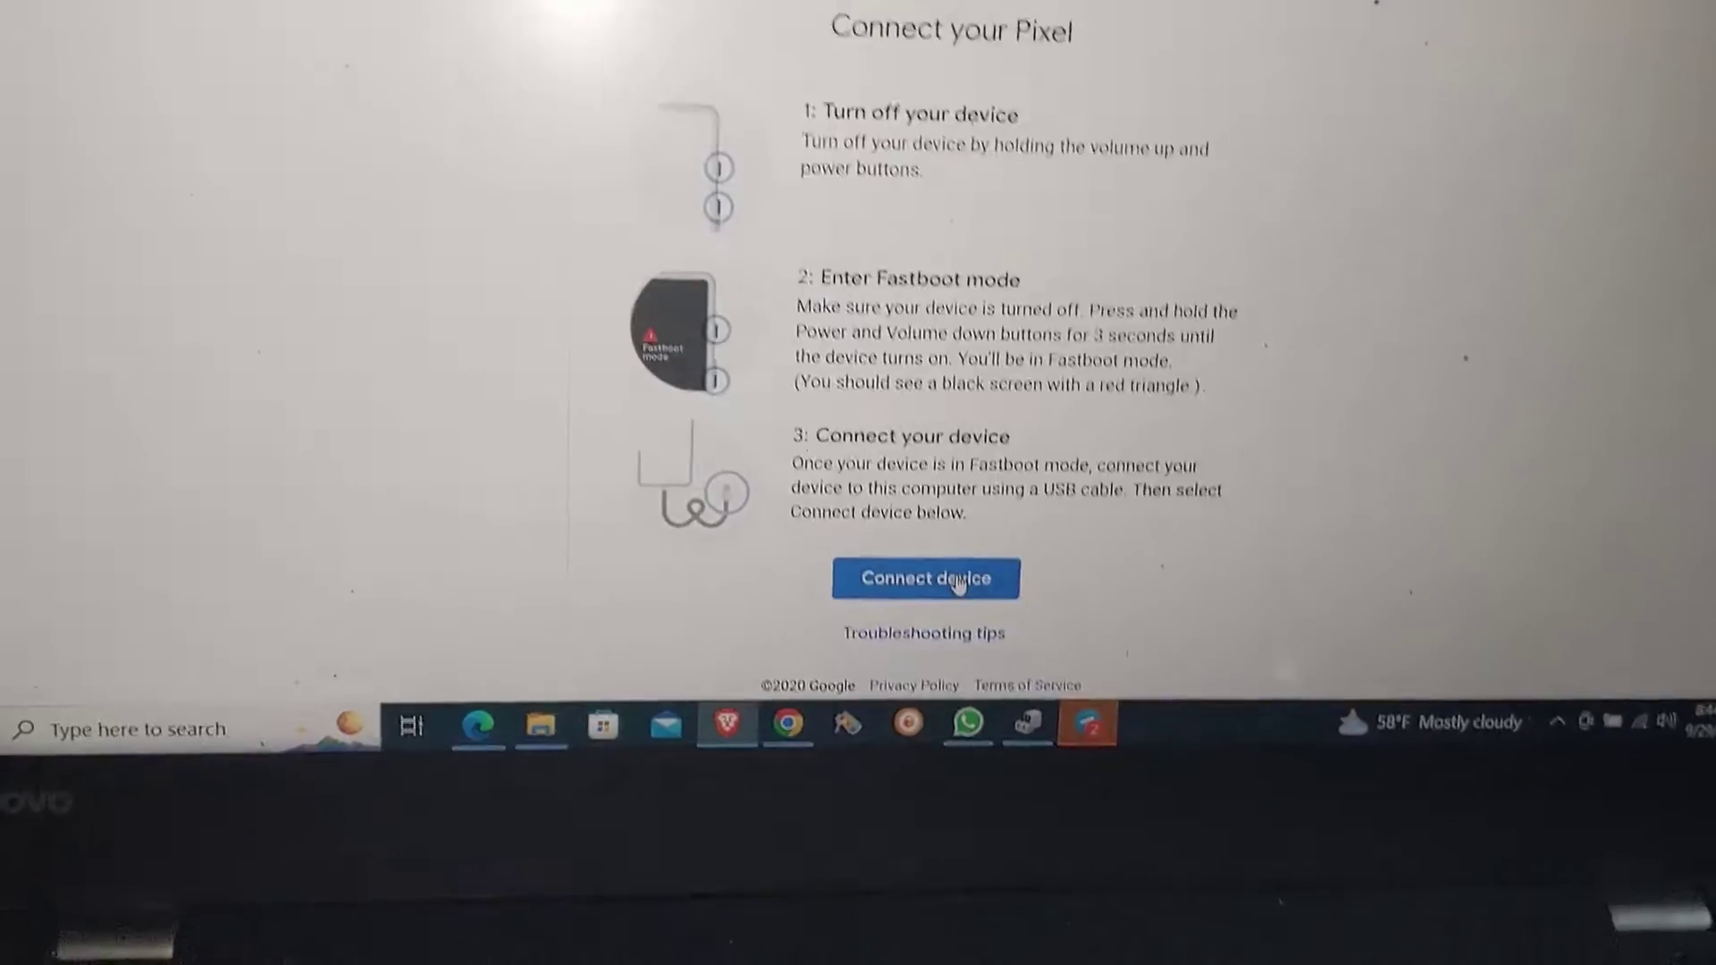
Reconnect the repair tool to the paired Pixel 6 Pro via the USB chooser
click(865, 574)
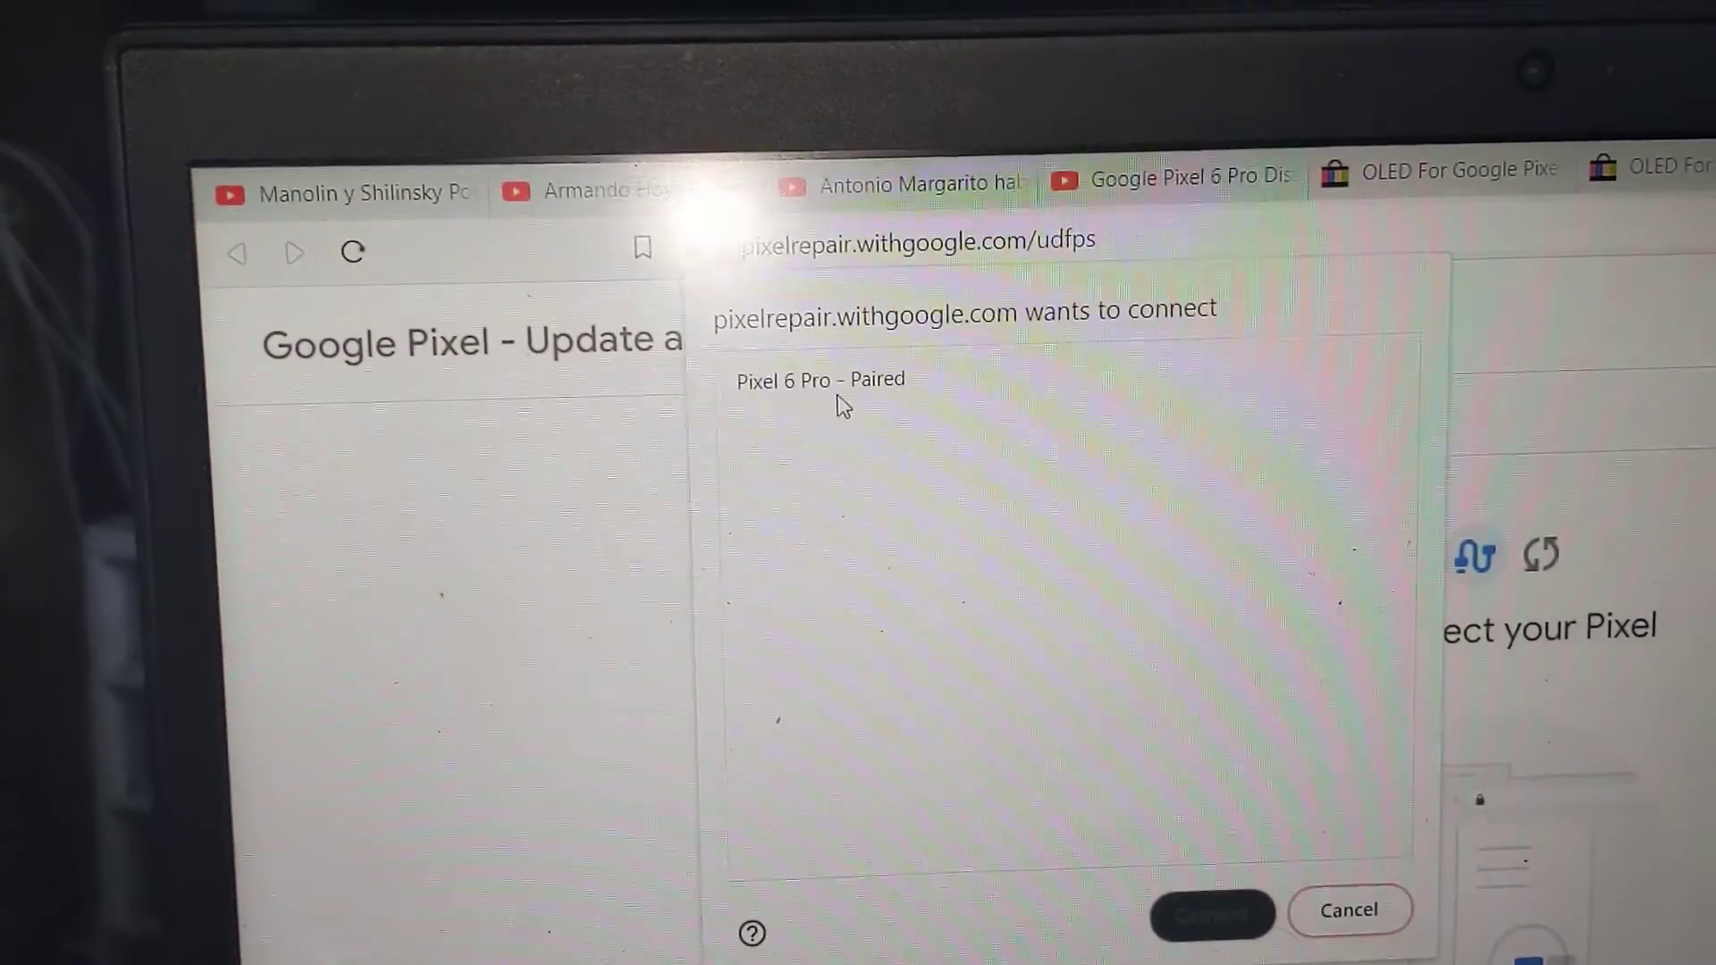
click(633, 142)
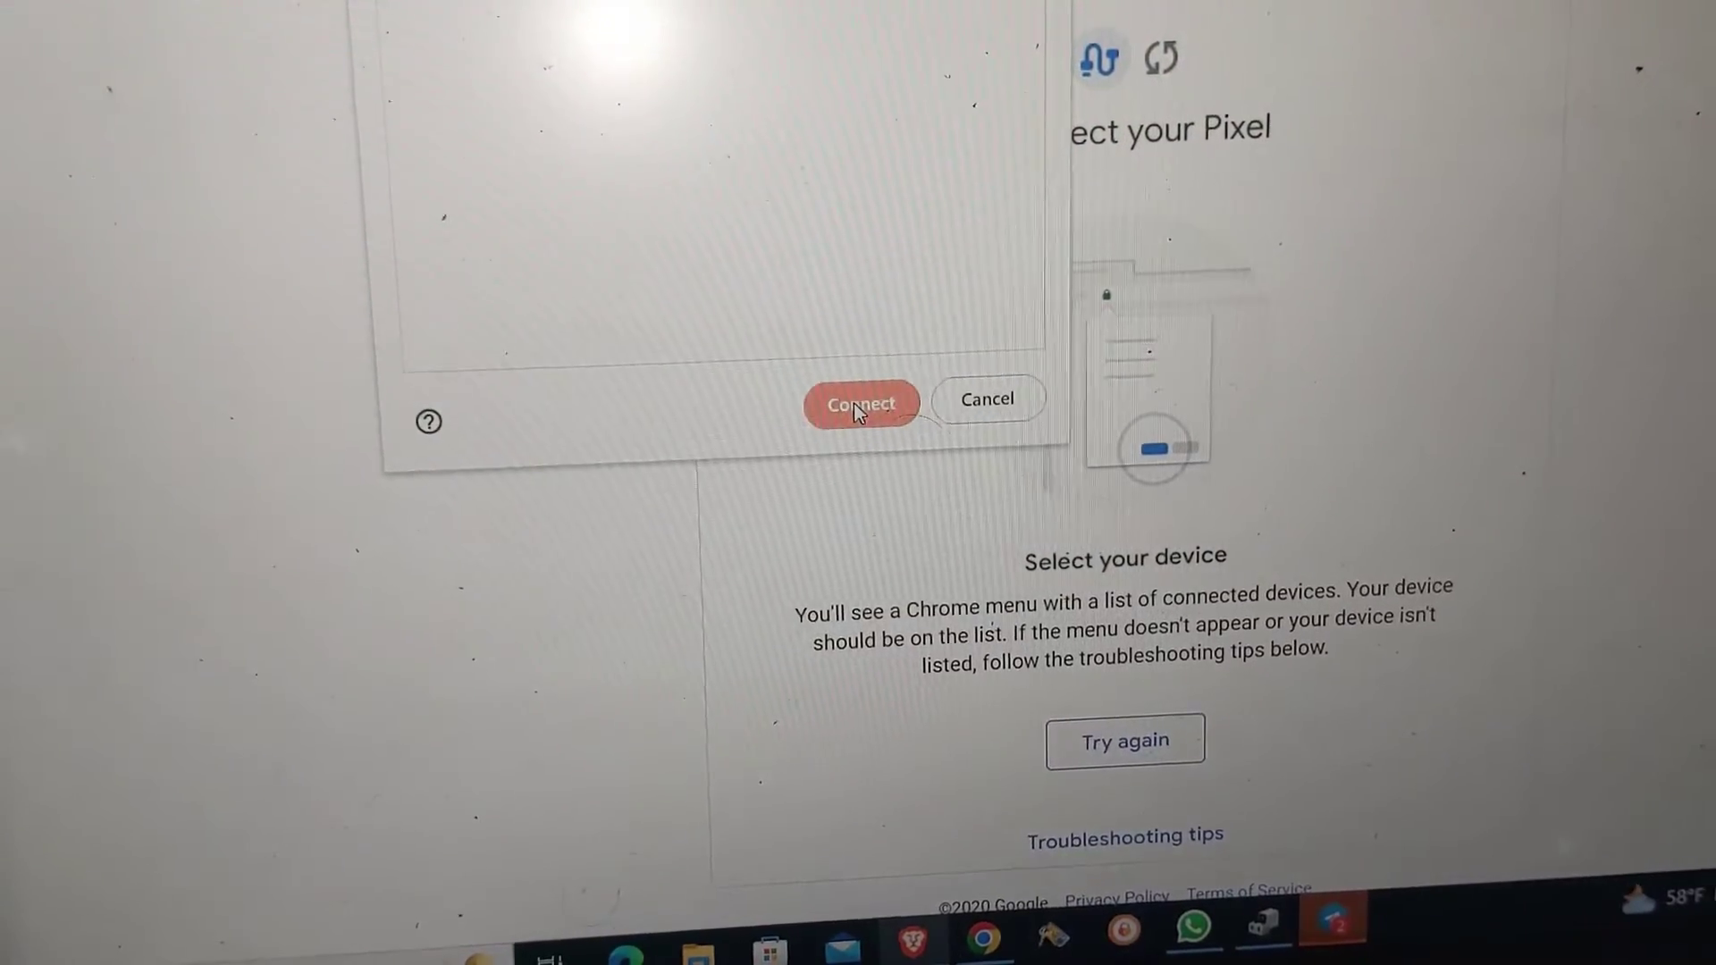
click(859, 409)
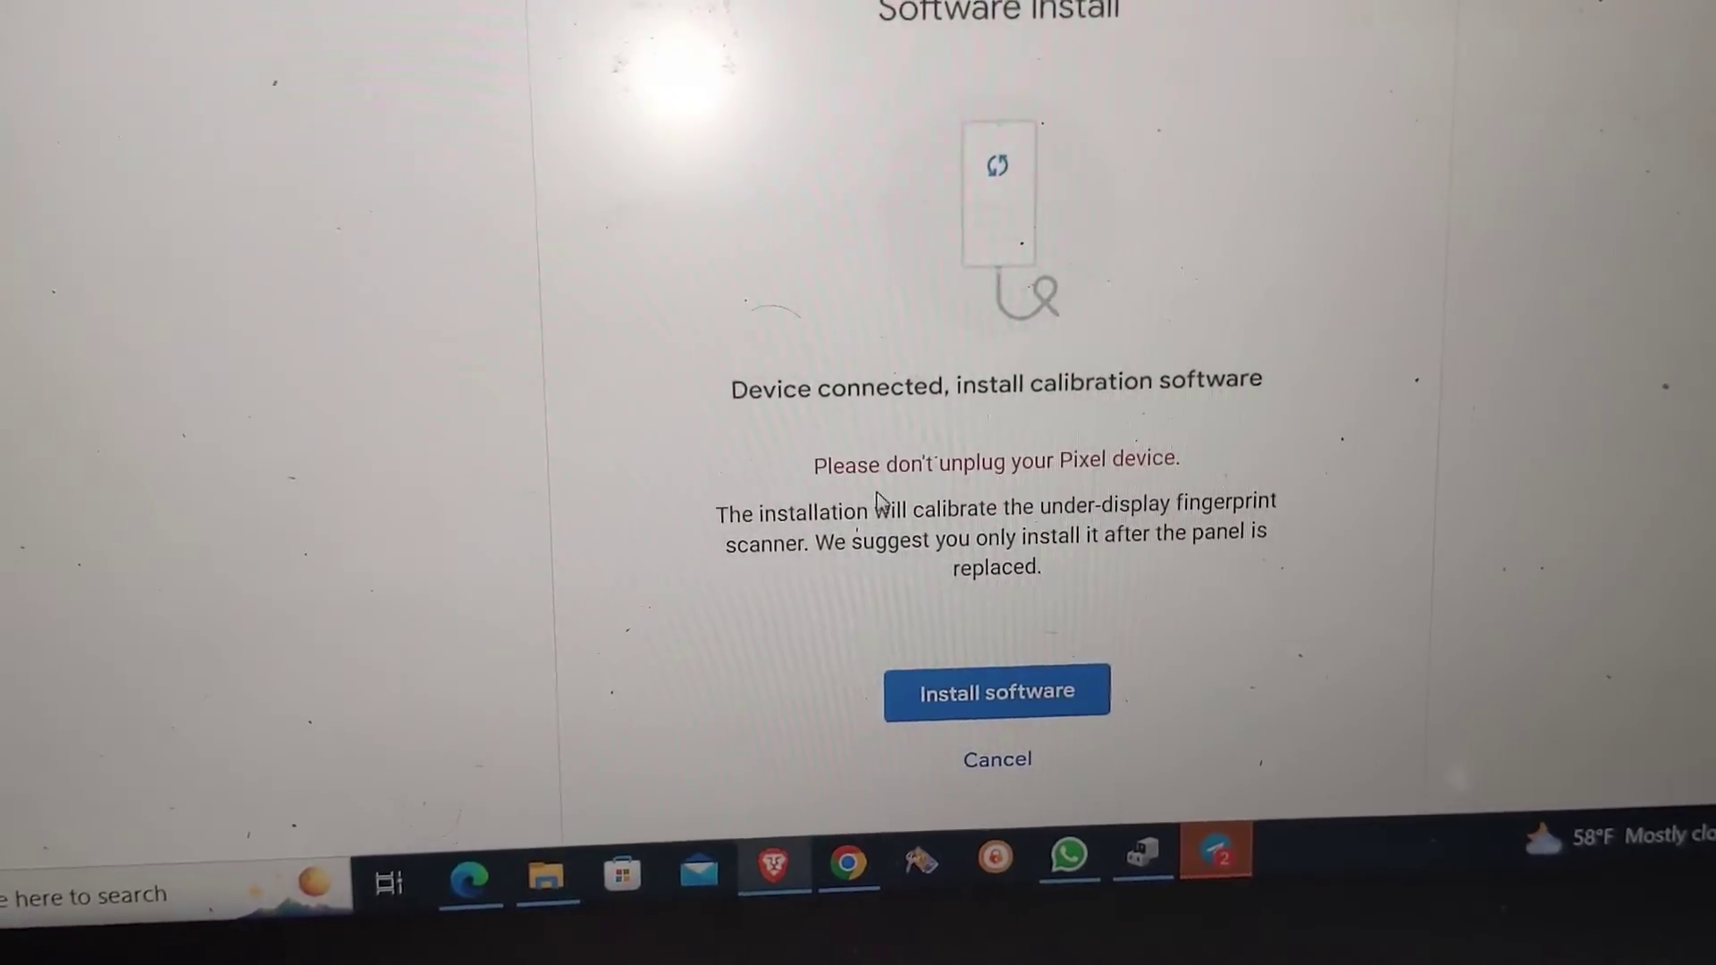
Start installing the fingerprint calibration software through downloading, installing and restarting
click(996, 684)
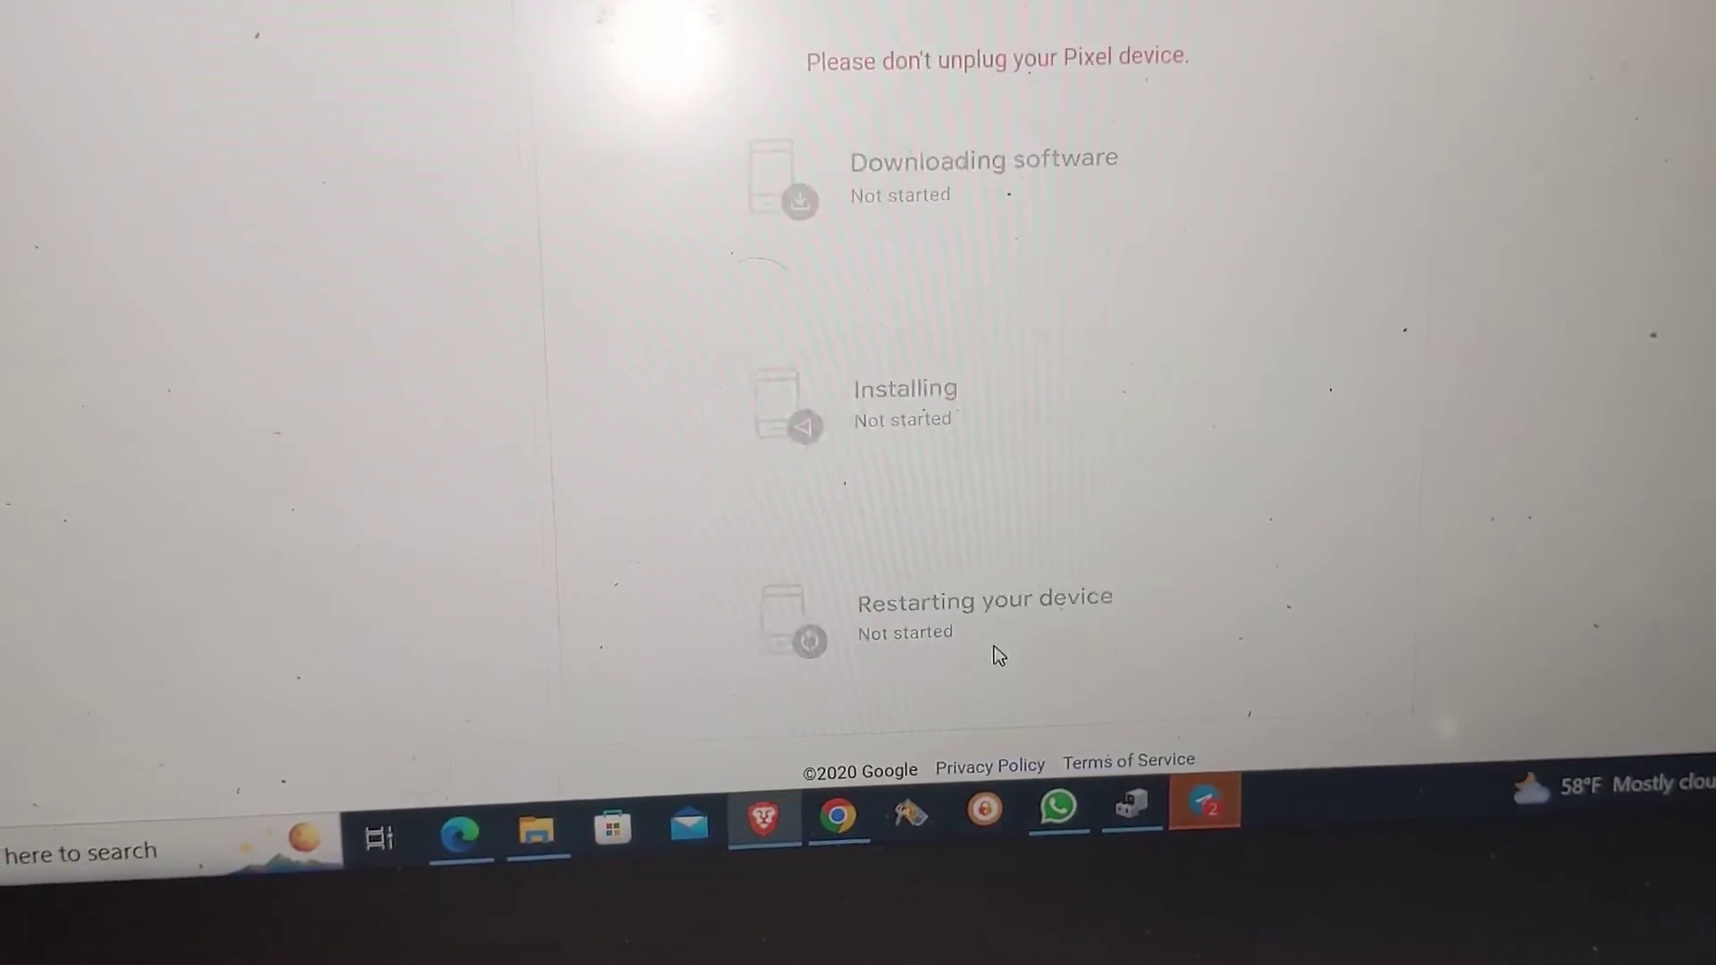